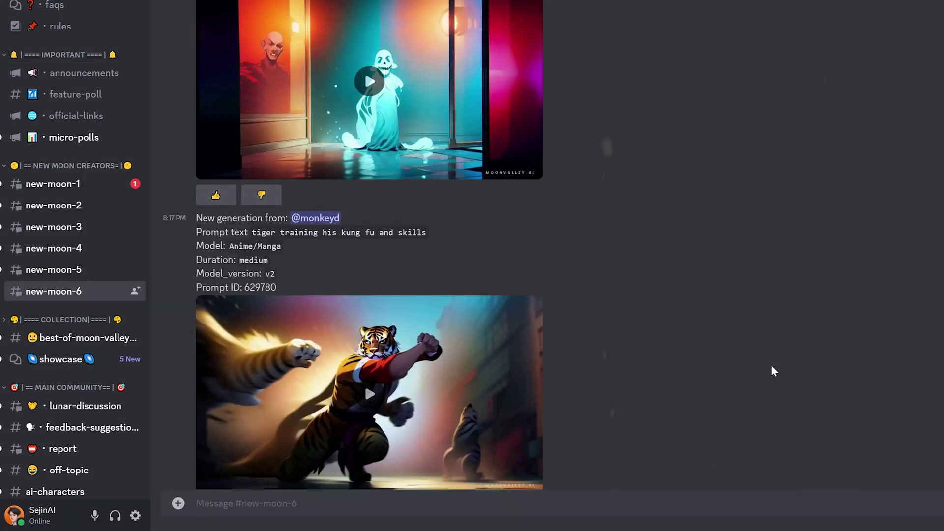
scroll(772, 370, "down", 5)
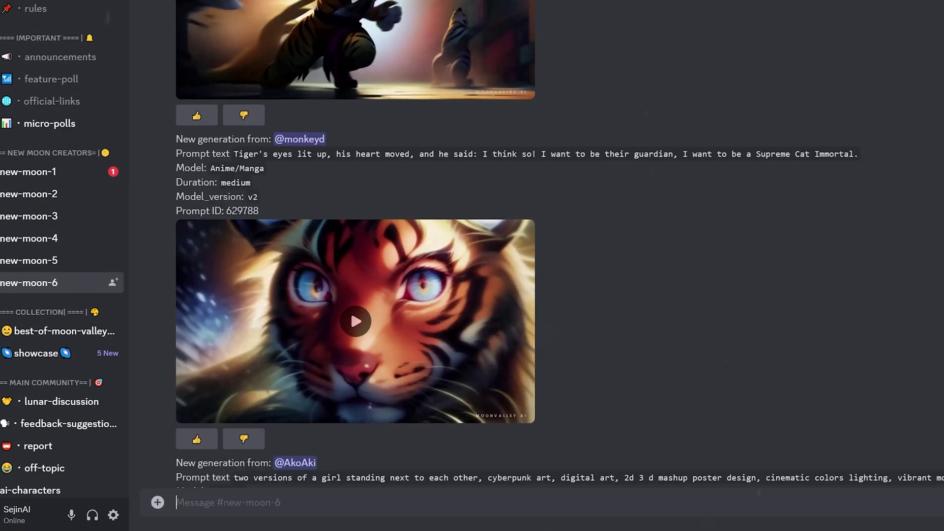
type("/create")
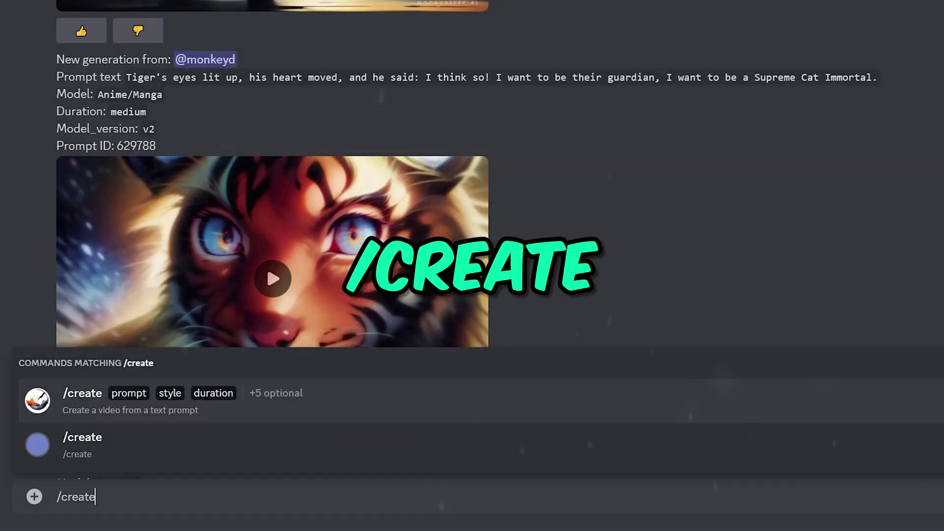
Start the Moonvalley /create command with prompt 'a boy at the park', advancing to style
key("Return")
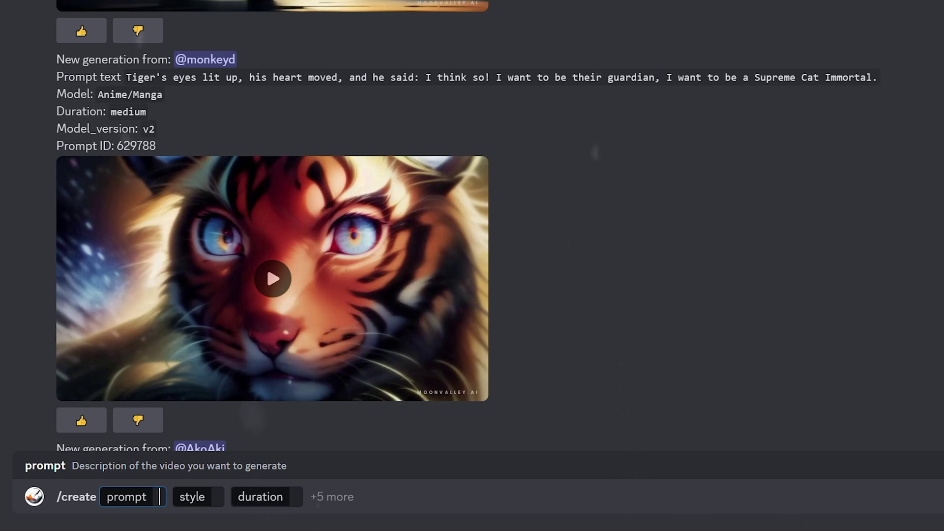
type("aboy at the park")
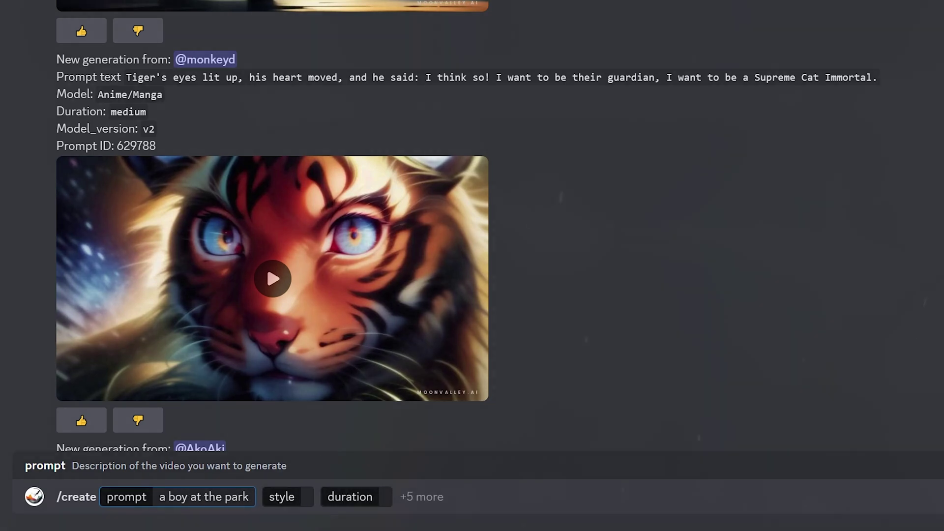
key("Tab")
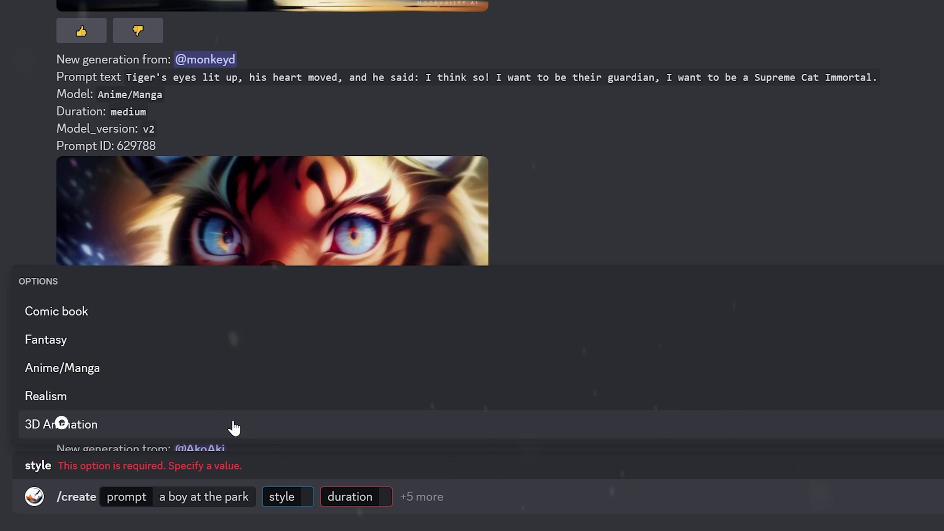
Choose 3D Animation style and Medium duration, and add the optional camera field
left_click(234, 428)
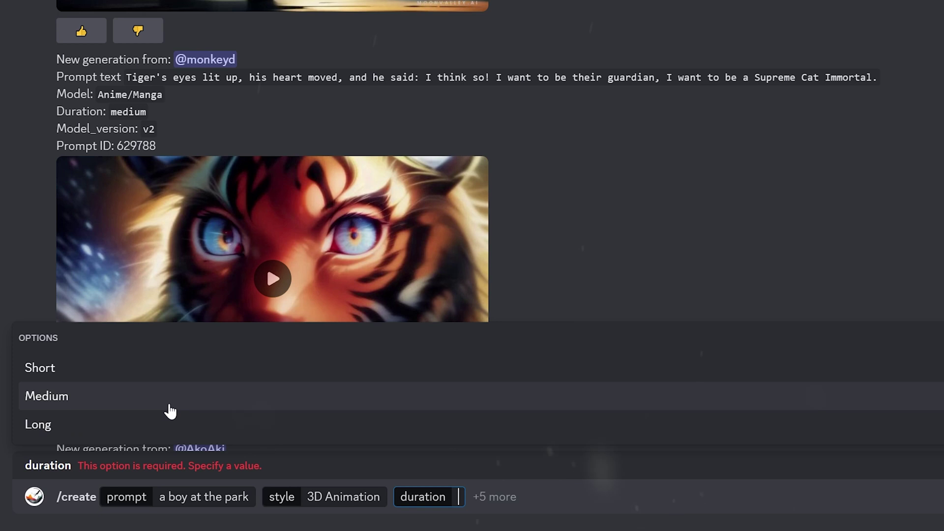
left_click(169, 411)
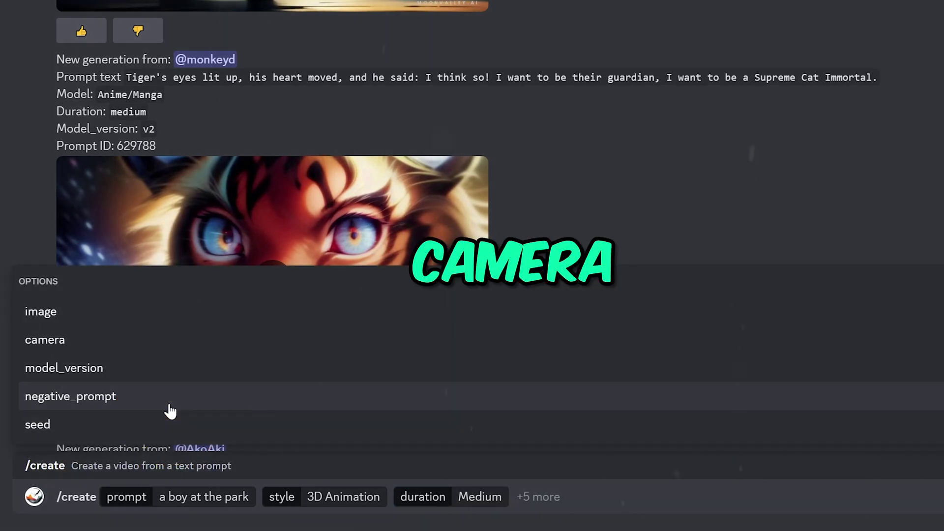
left_click(177, 355)
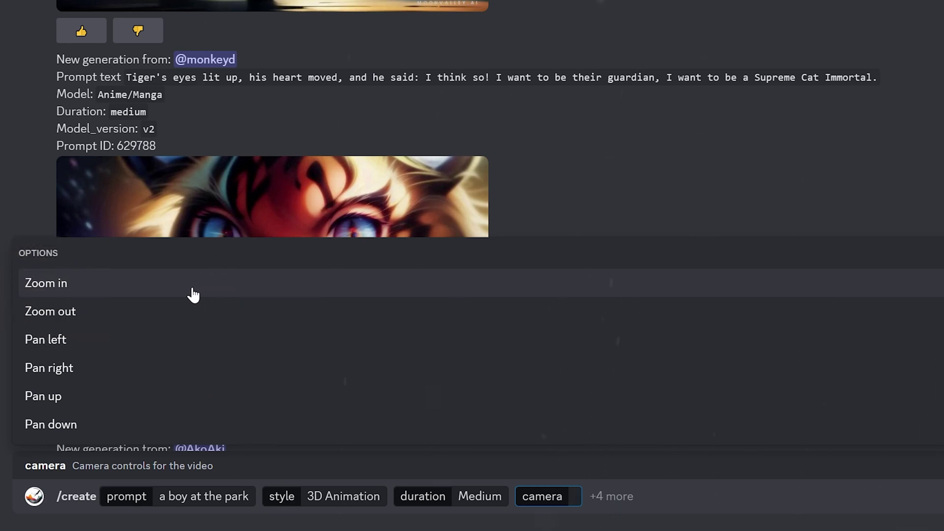
Set camera movement to Zoom in and send the /create request to Moonvalley
left_click(193, 295)
key("Return")
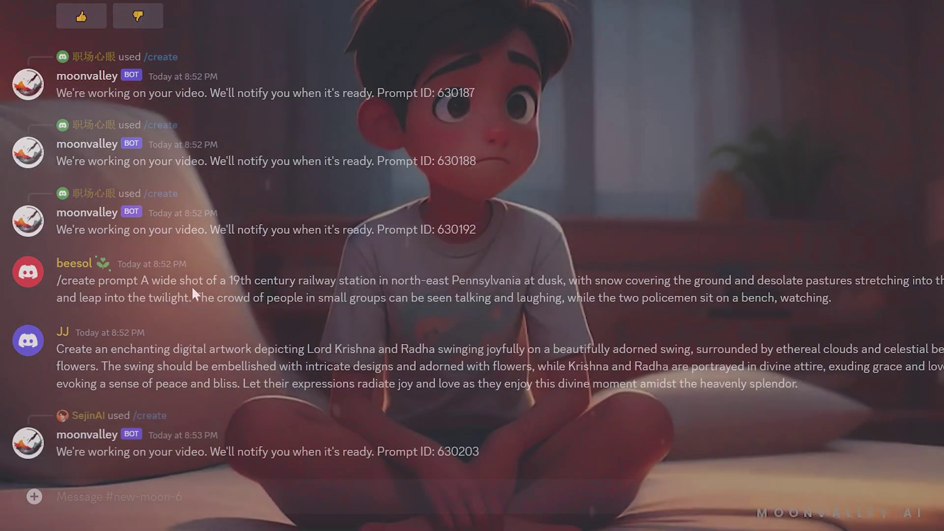